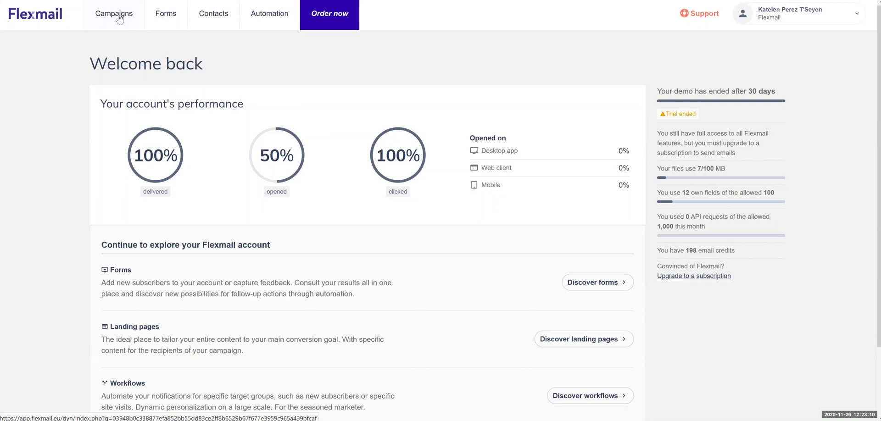
Start a new Smart Builder message named 'Builder demo'.
click(119, 19)
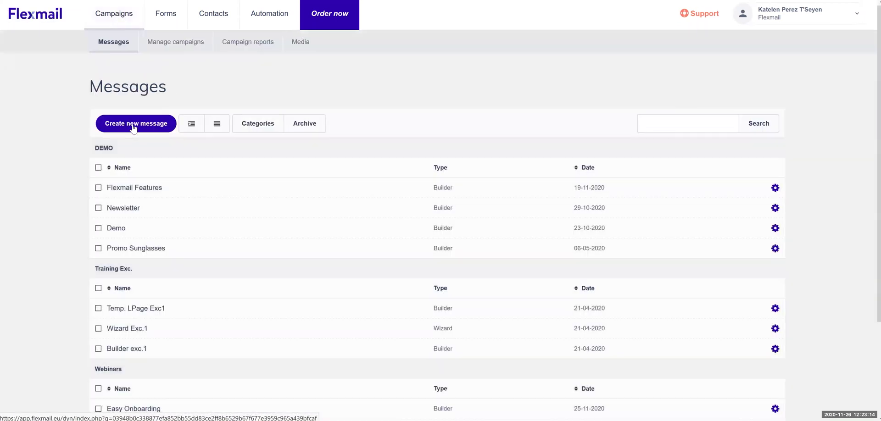
click(134, 126)
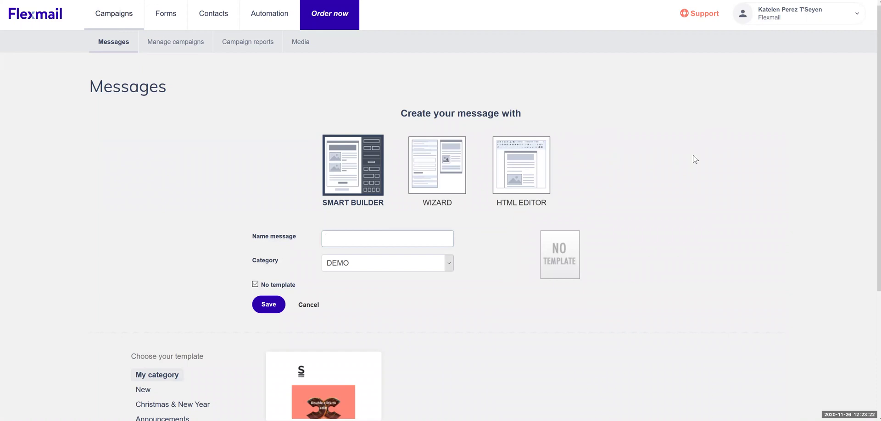
scroll(693, 158, down, 1)
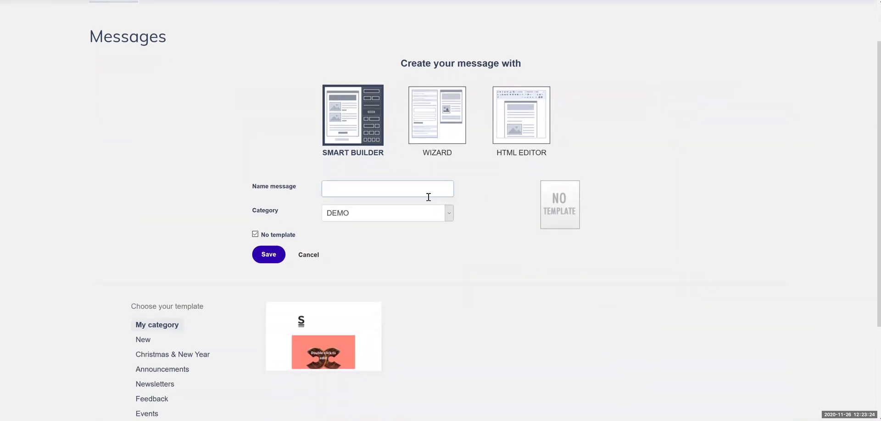
text(Builder demo)
Choose the red 'Discover new horizons' newsletter template and save the message.
click(164, 385)
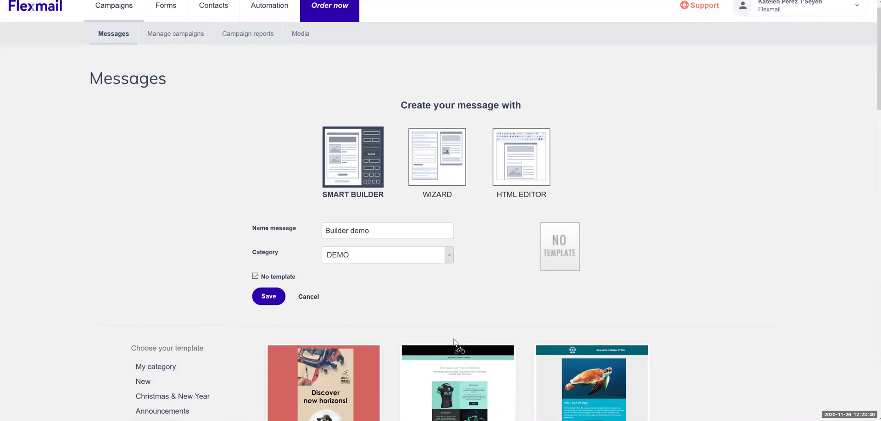
scroll(642, 258, down, 1)
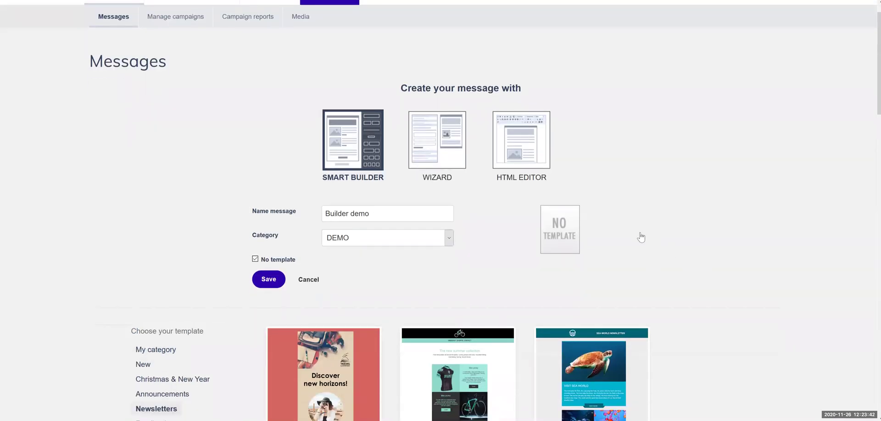
scroll(634, 261, down, 4)
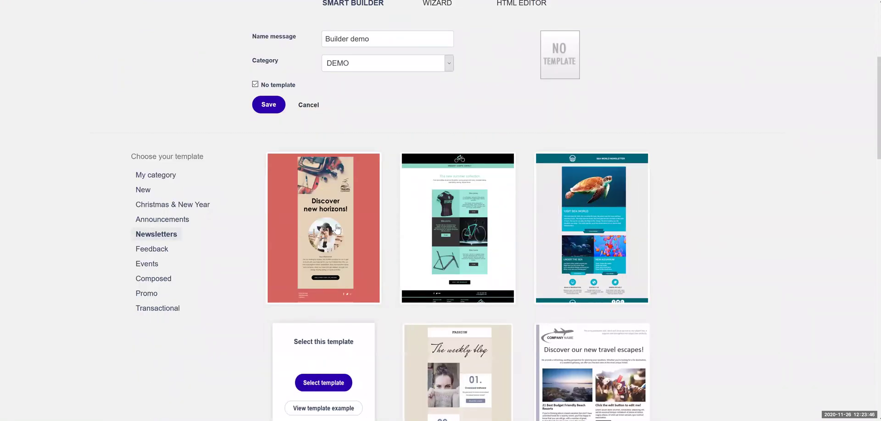
mouse_move(328, 215)
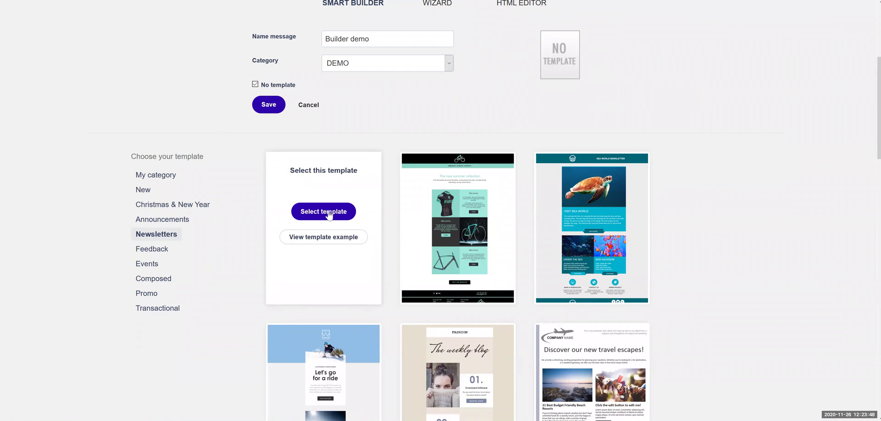
click(329, 214)
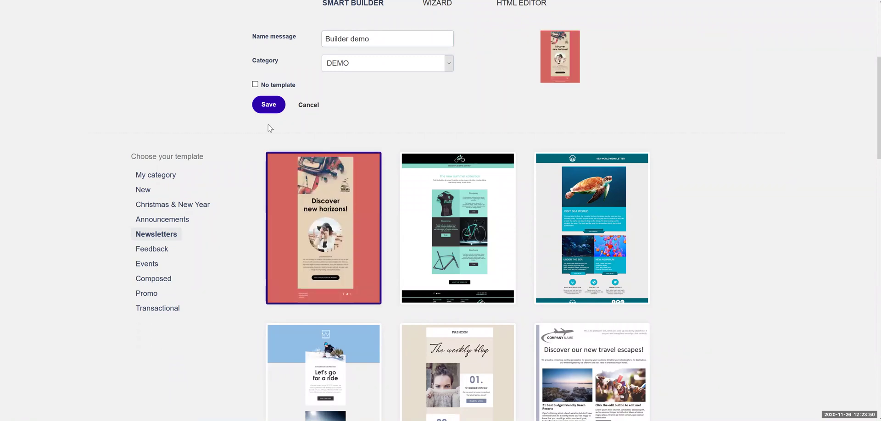
click(270, 105)
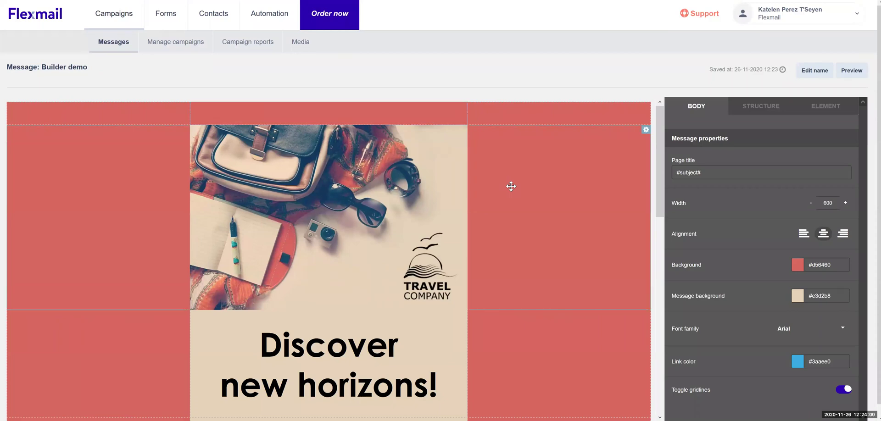
Scroll through the Builder demo travel template to the footer and back to the top.
scroll(511, 186, down, 2)
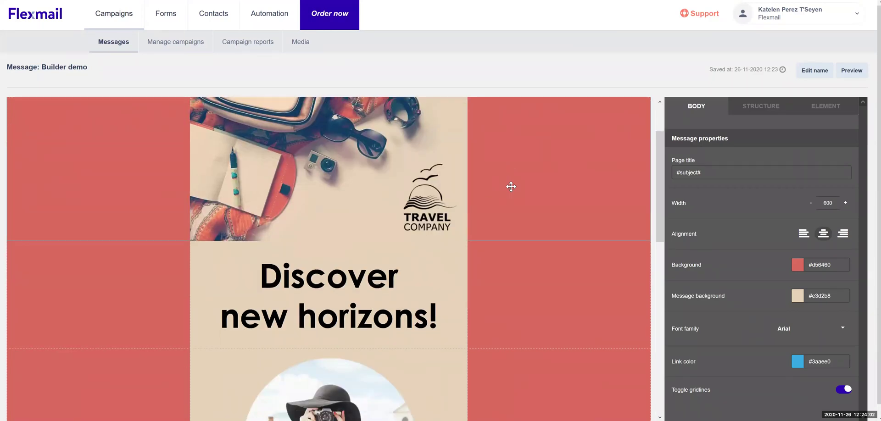
scroll(511, 186, down, 5)
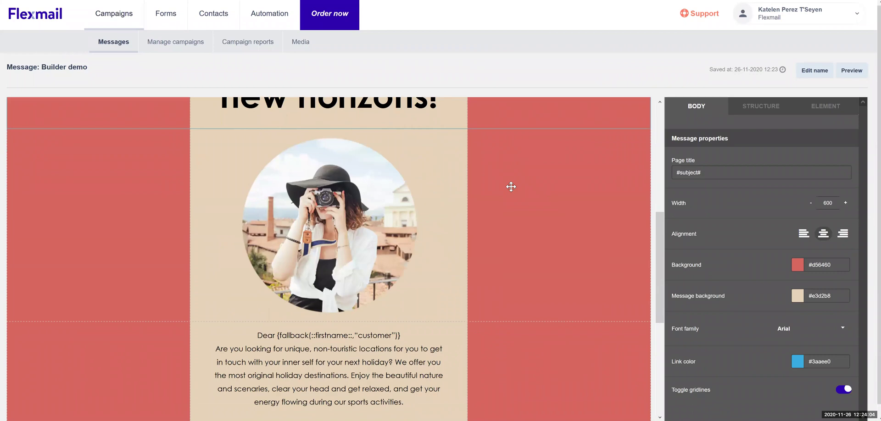
scroll(511, 186, down, 5)
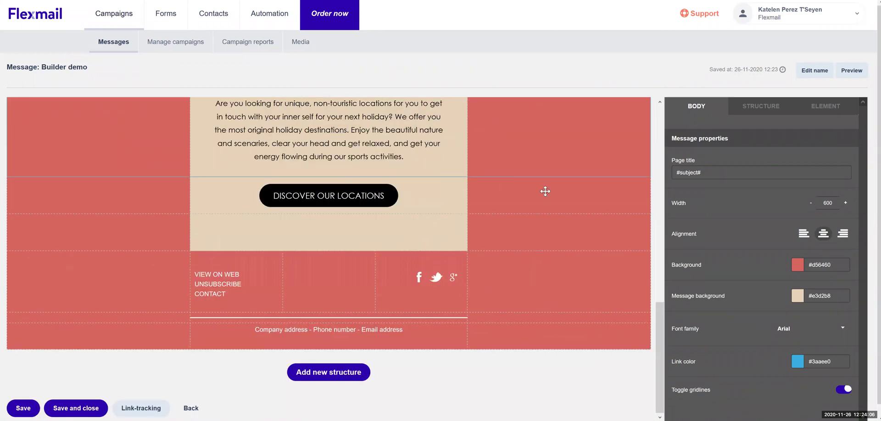
scroll(530, 186, up, 10)
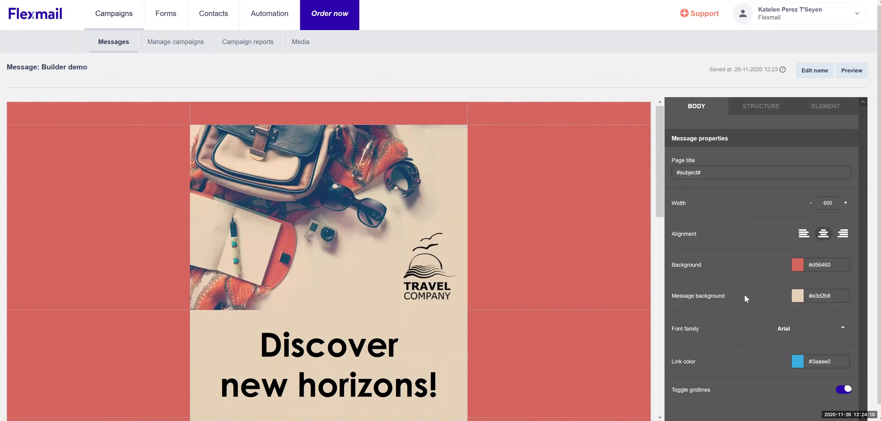
Set the Body background swatch to #df726e in the colour picker and apply it.
click(798, 265)
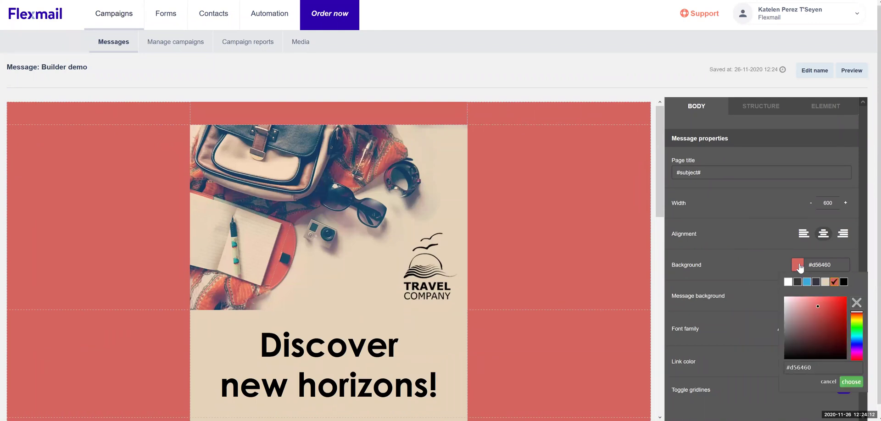
drag(818, 306, 808, 302)
click(821, 303)
click(816, 304)
click(815, 304)
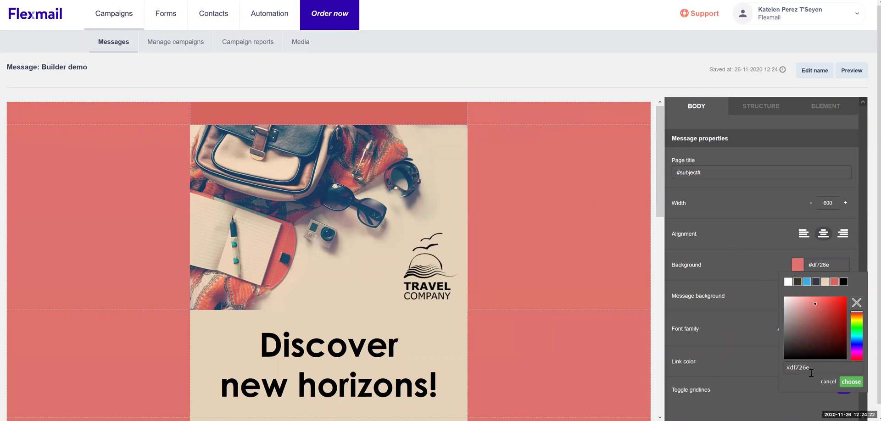
click(855, 384)
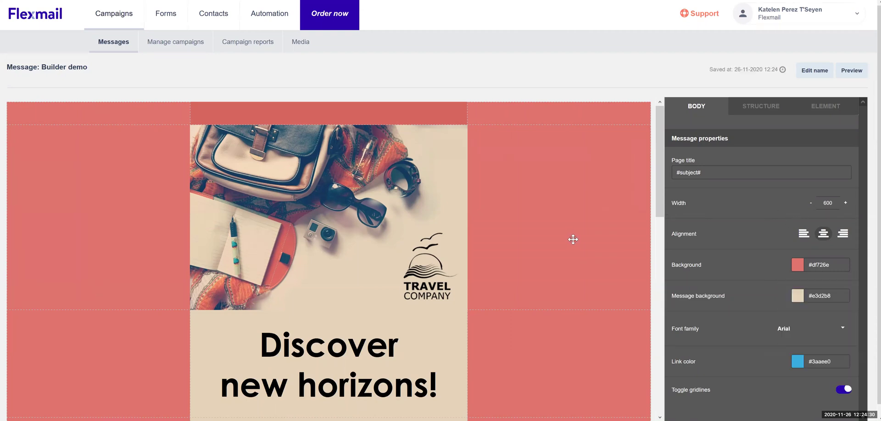
Drag a single-column text block from STRUCTURE below the headline and select the new row.
scroll(573, 239, down, 3)
scroll(573, 239, down, 1)
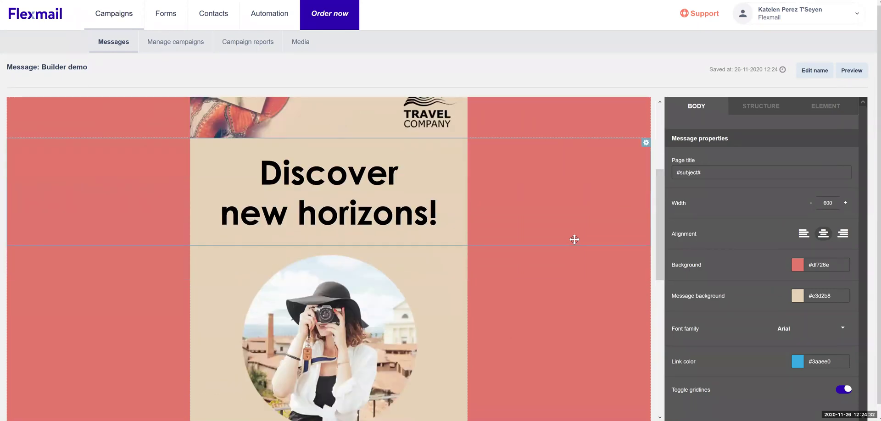
scroll(585, 236, down, 1)
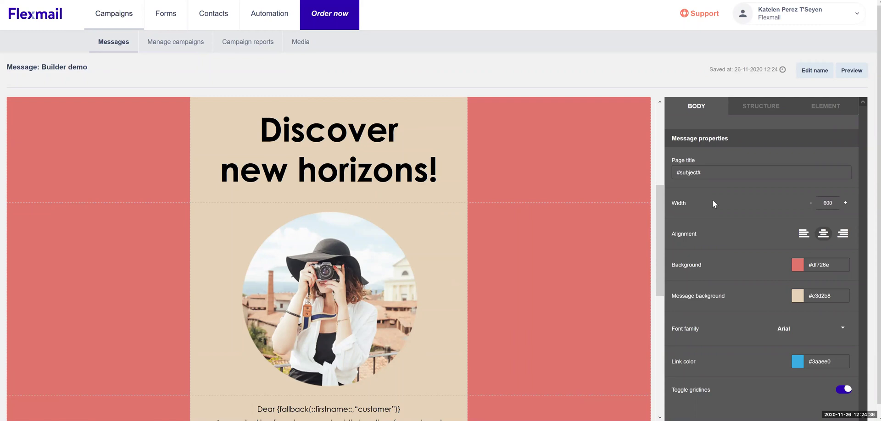
click(760, 110)
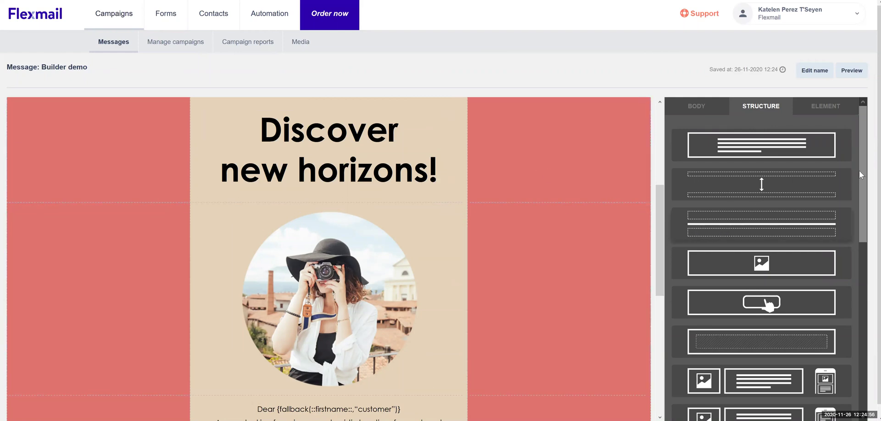
drag(865, 195, 867, 344)
scroll(867, 344, down, 3)
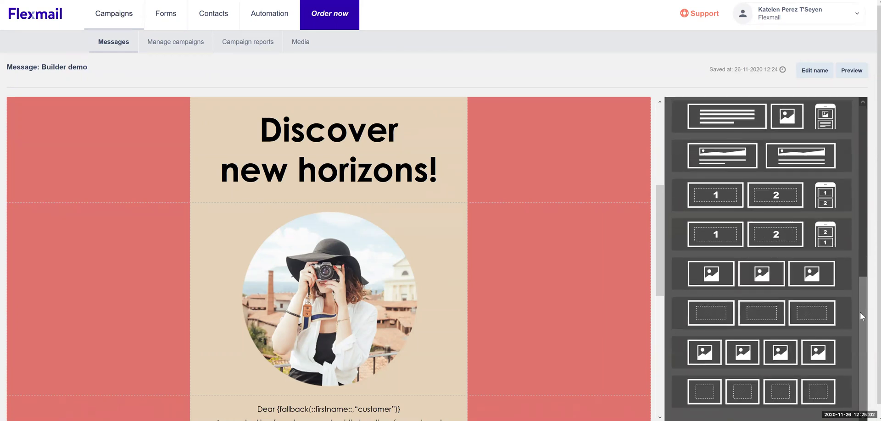
scroll(866, 303, up, 3)
scroll(868, 190, up, 6)
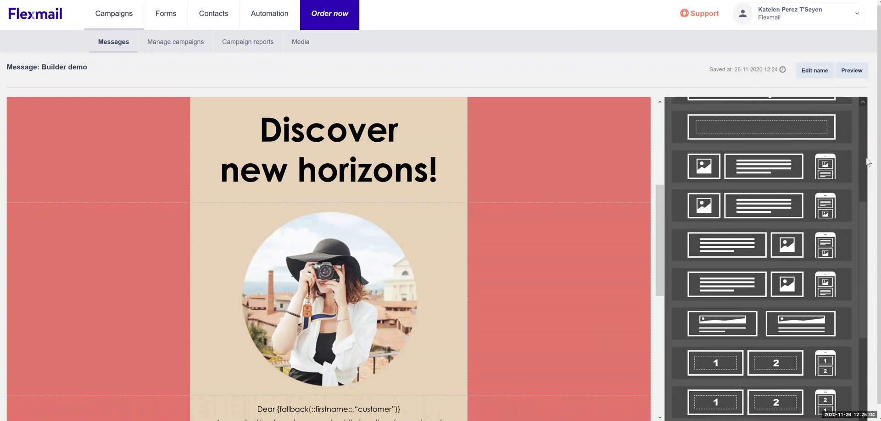
drag(815, 148, 409, 212)
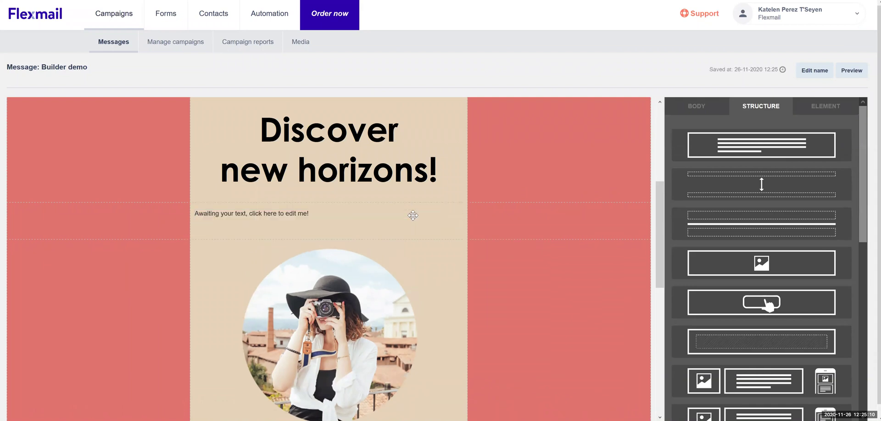
click(420, 211)
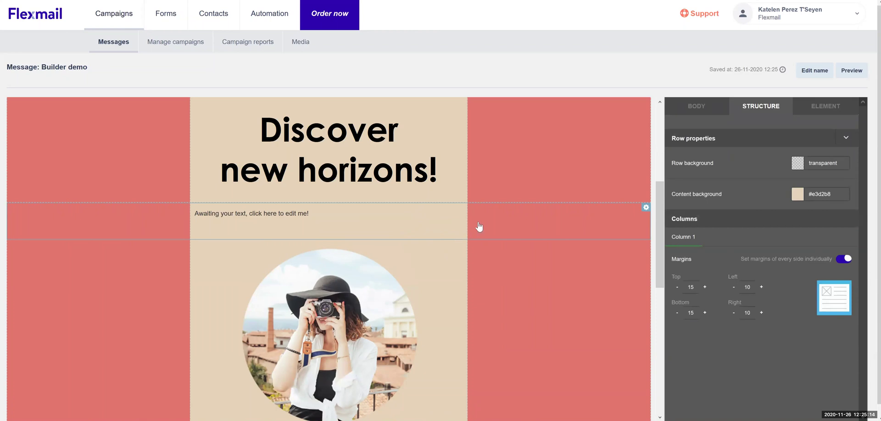
Replace the placeholder with 'Hi Welcome to Flexmail!', inserting the #firstname# placeholder after 'Hi'.
click(404, 223)
click(330, 215)
triple_click(250, 215)
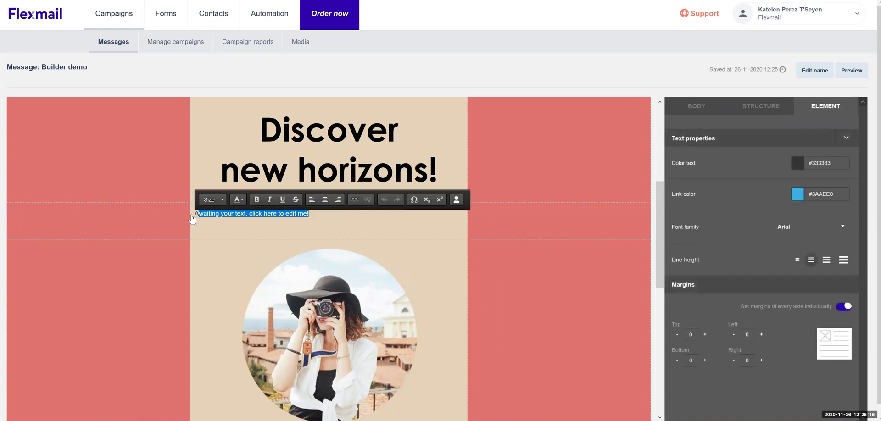
text(Hi)
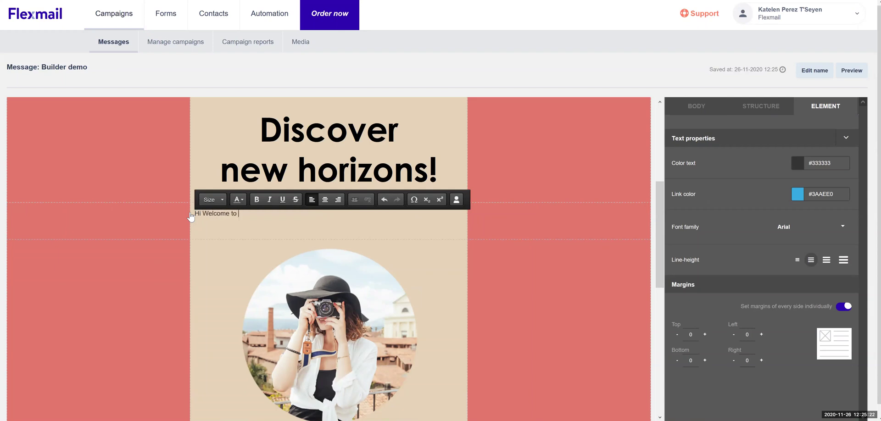
text(Welcome to felx)
key(BackSpace)
text(xmail!)
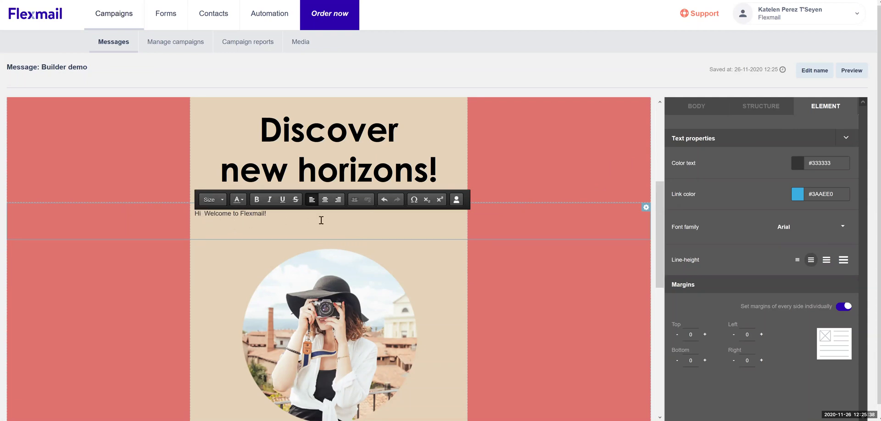
click(457, 200)
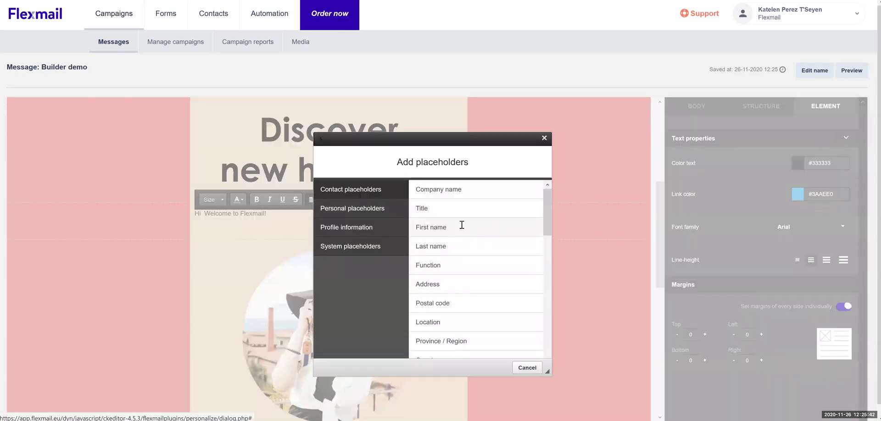
click(461, 228)
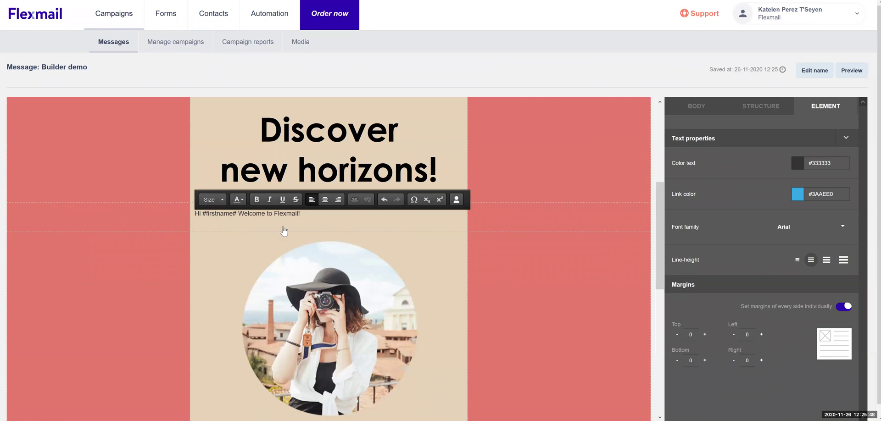
Drag the three-column layout block from STRUCTURE into place below the greeting row.
click(762, 109)
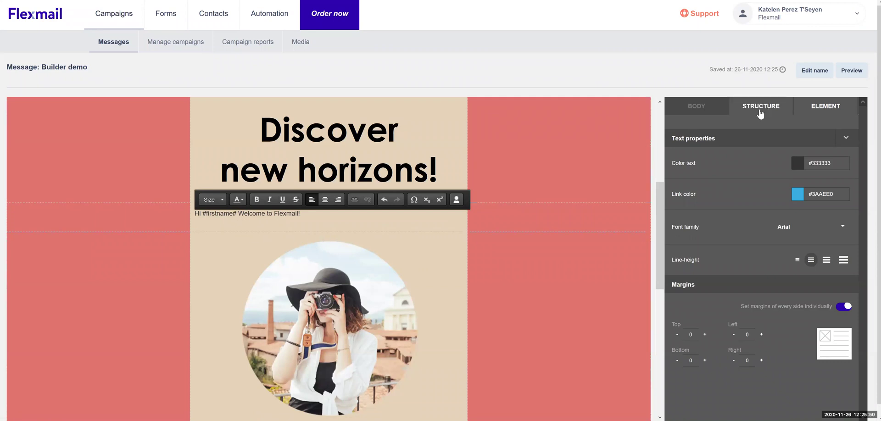
scroll(708, 261, down, 5)
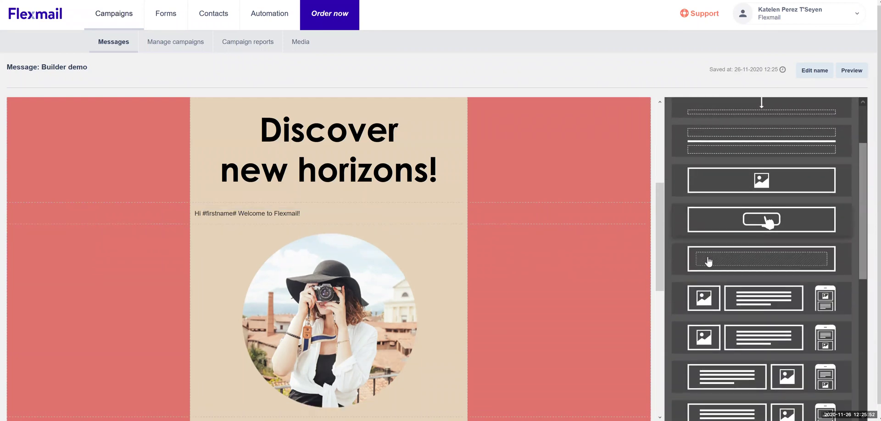
scroll(708, 261, down, 5)
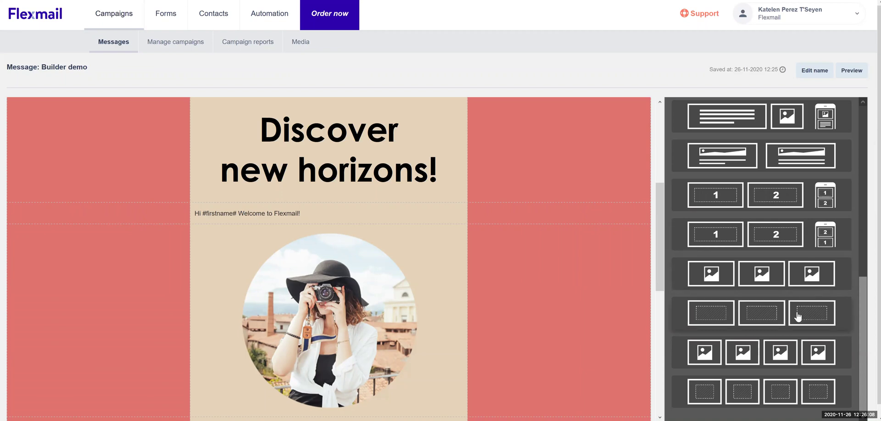
drag(798, 316, 666, 294)
drag(646, 279, 413, 234)
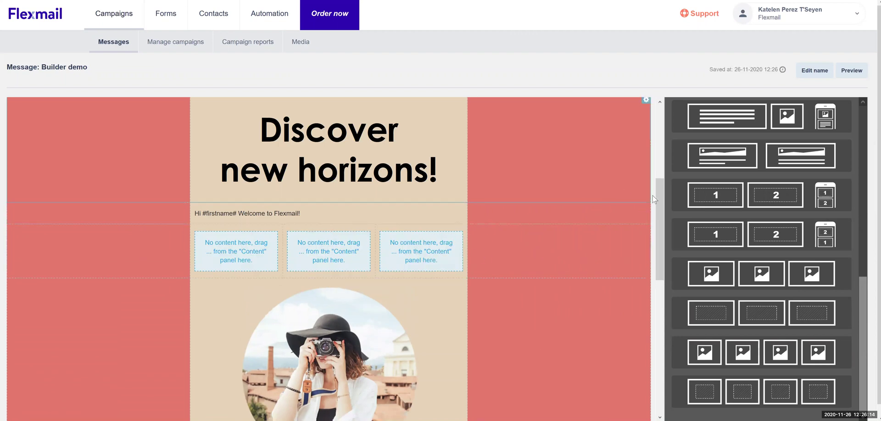
scroll(866, 211, up, 1)
scroll(866, 212, up, 5)
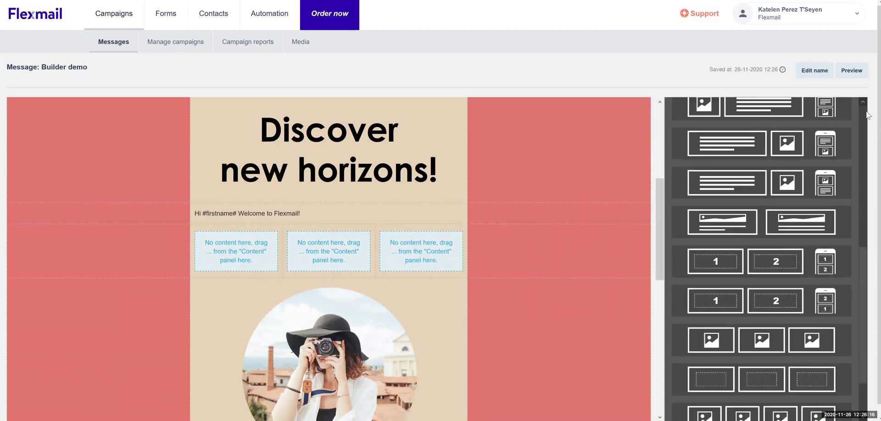
click(839, 108)
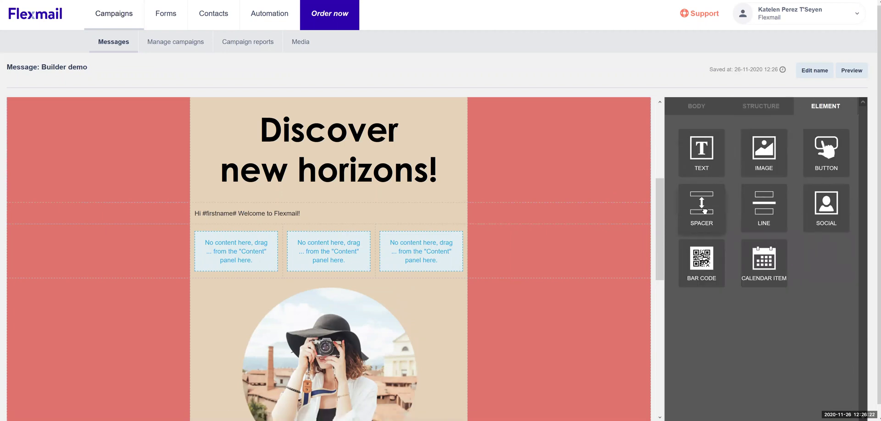
Drop TEXT, BUTTON and SOCIAL elements into the first, second and third columns.
drag(696, 153, 269, 240)
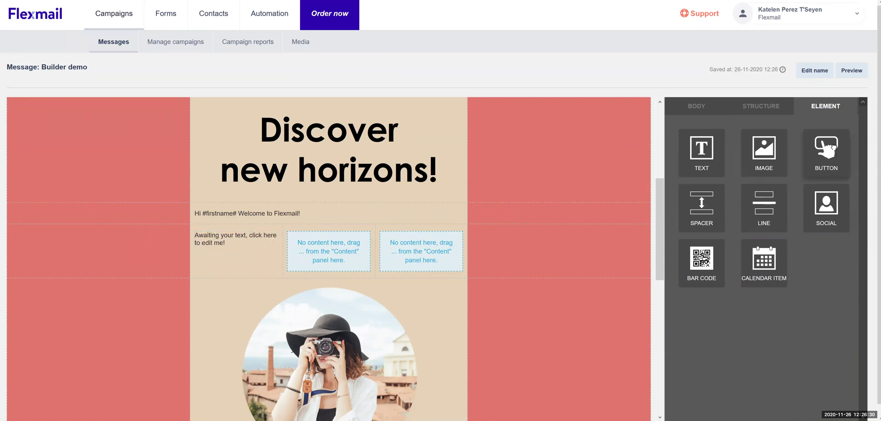
drag(827, 158, 338, 248)
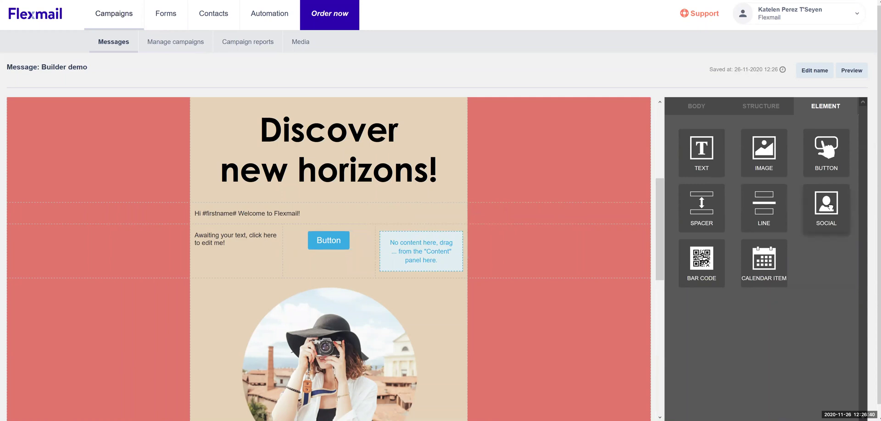
drag(831, 207, 426, 254)
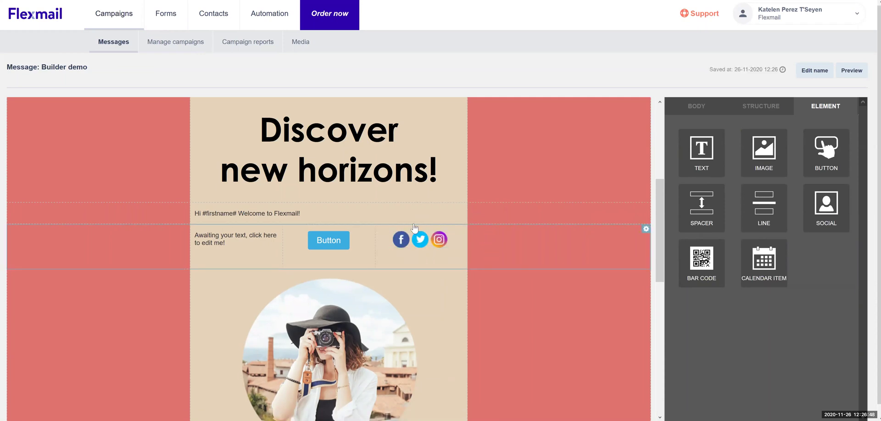
Select the first column's placeholder text and type 'Register for our event!'.
click(244, 245)
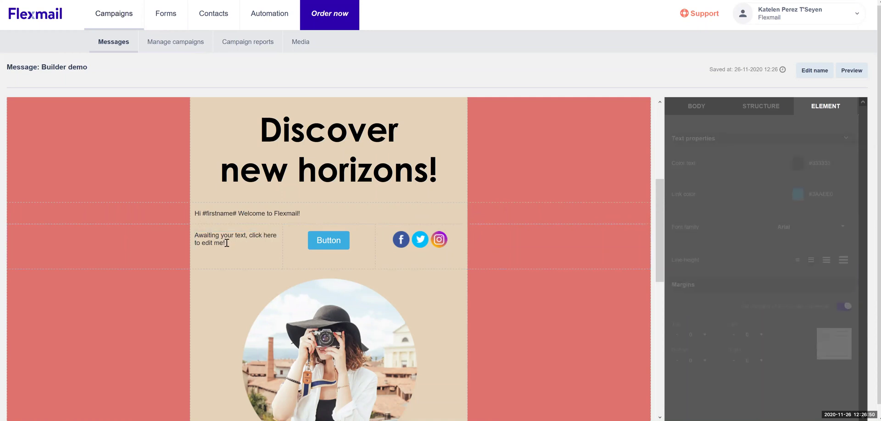
drag(226, 244, 194, 240)
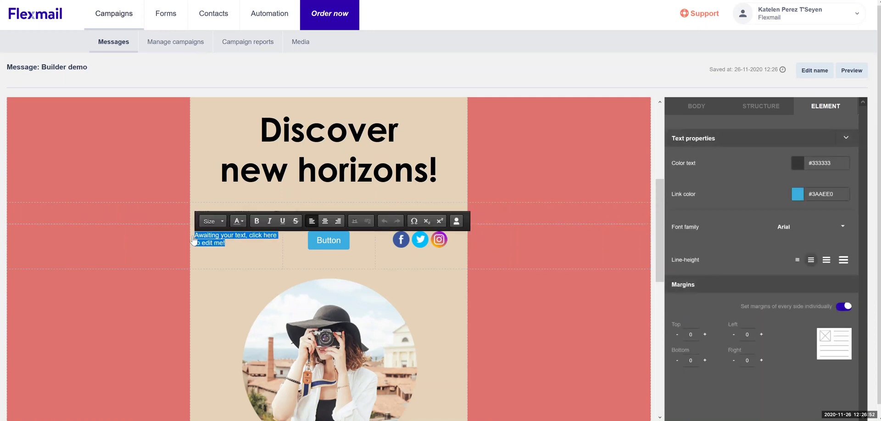
text(Regis)
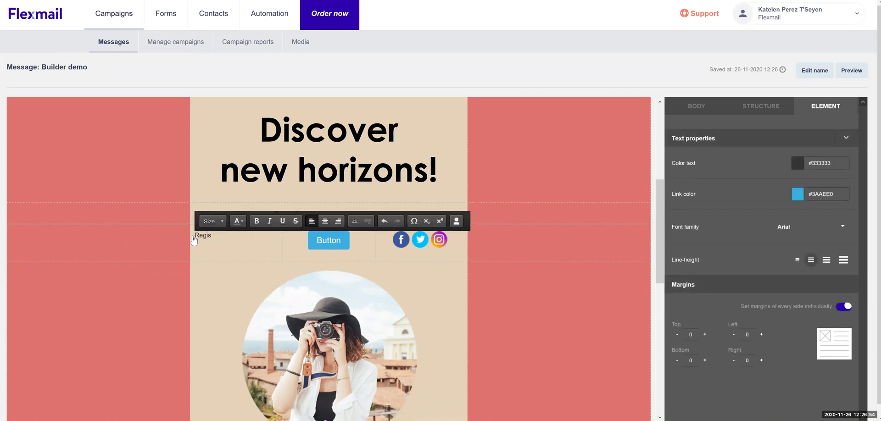
text(ter for our event!)
Set the button's link type to Forms and link it to the 'demo' form.
click(425, 268)
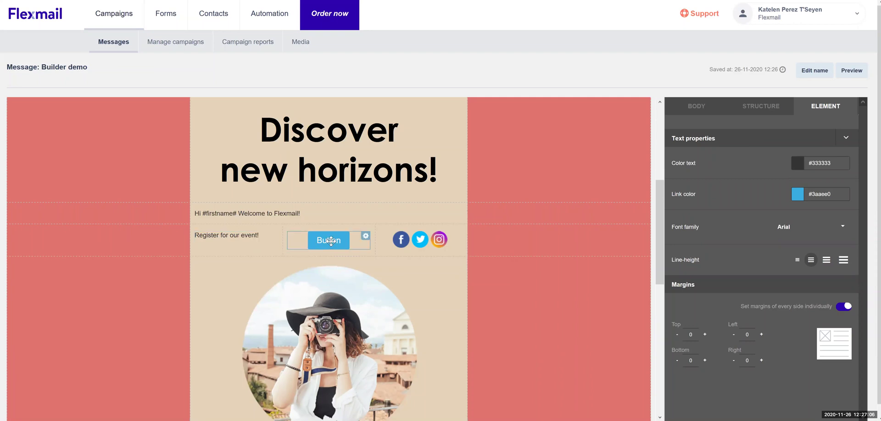
click(329, 241)
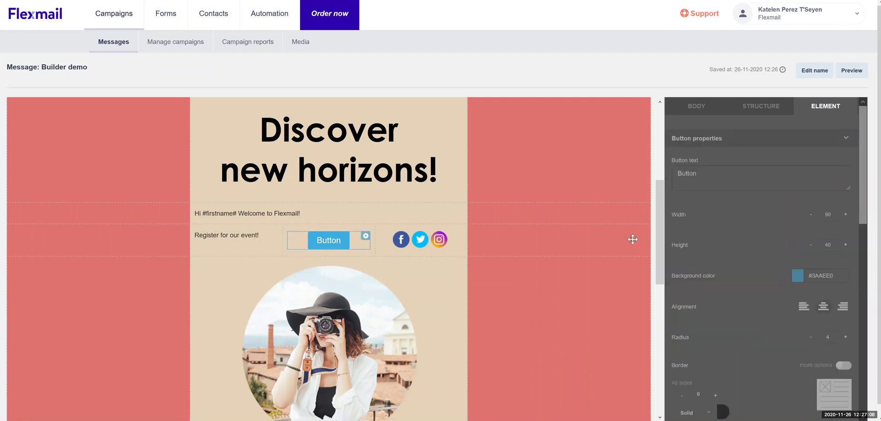
scroll(767, 241, down, 5)
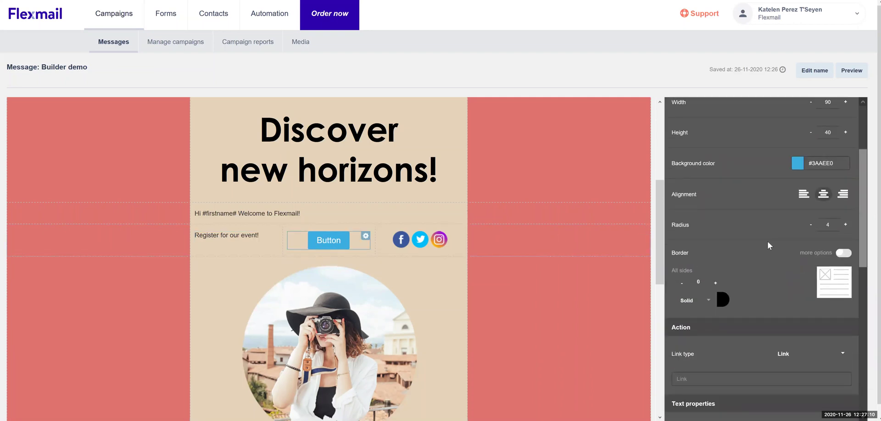
click(797, 285)
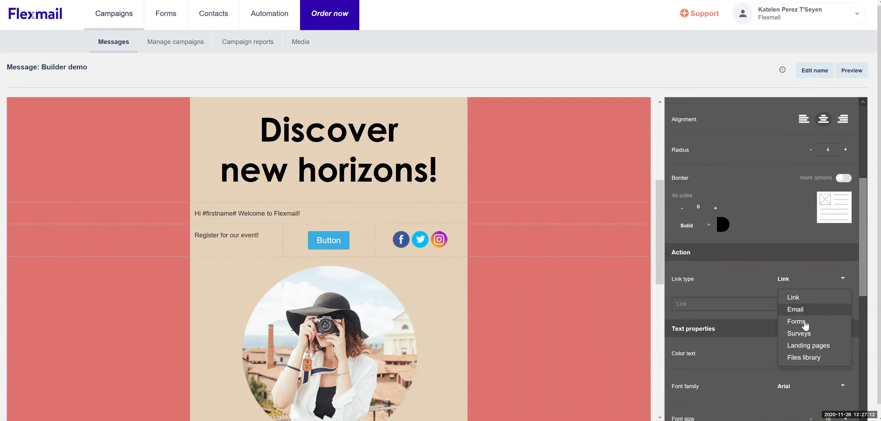
click(806, 322)
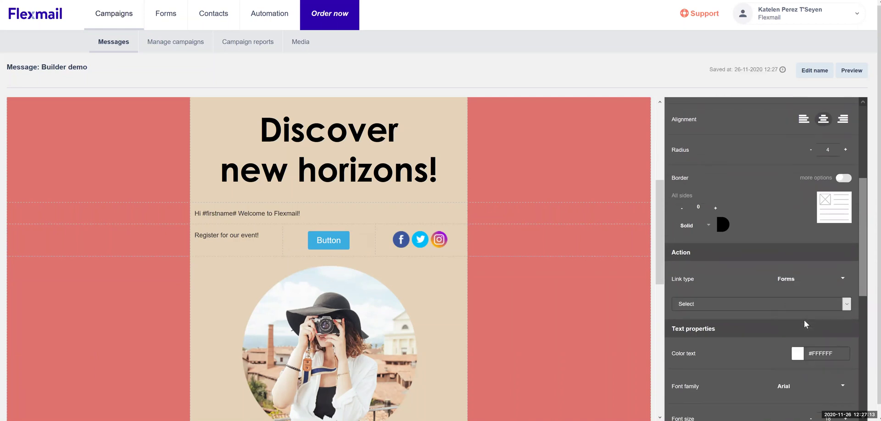
click(783, 307)
click(763, 326)
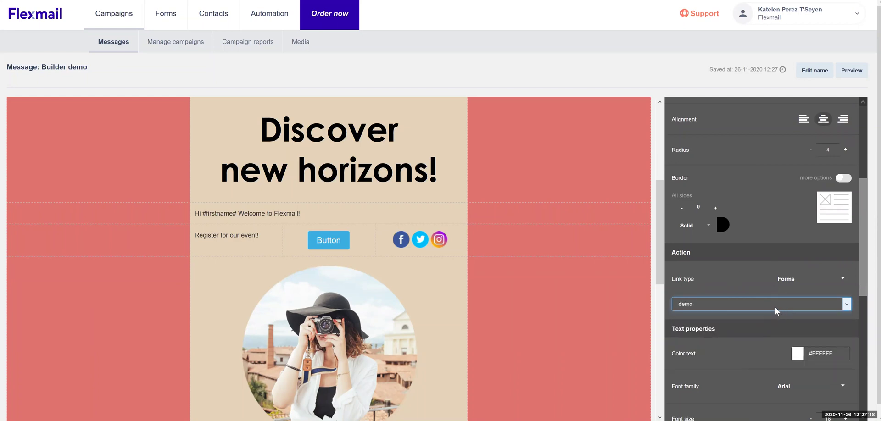
Change the button text to 'Click here!'.
scroll(775, 307, up, 3)
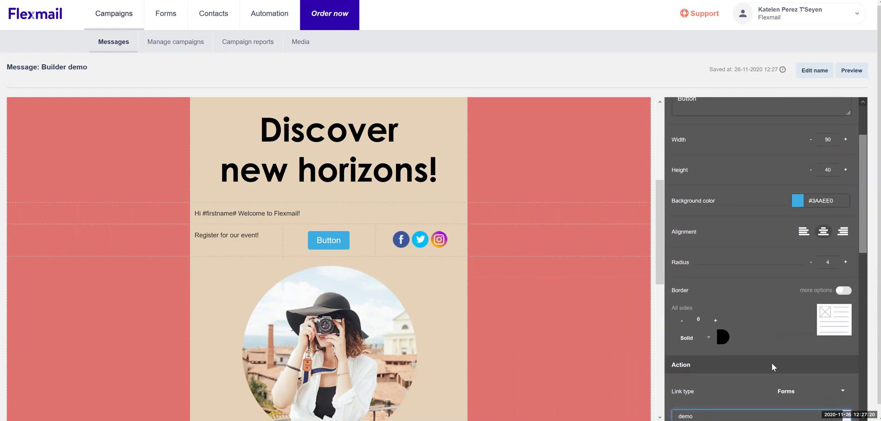
scroll(784, 355, up, 2)
click(722, 171)
key(BackSpace)
key(BackSpace)
key(BackSpace)
key(BackSpace)
key(BackSpace)
key(BackSpace)
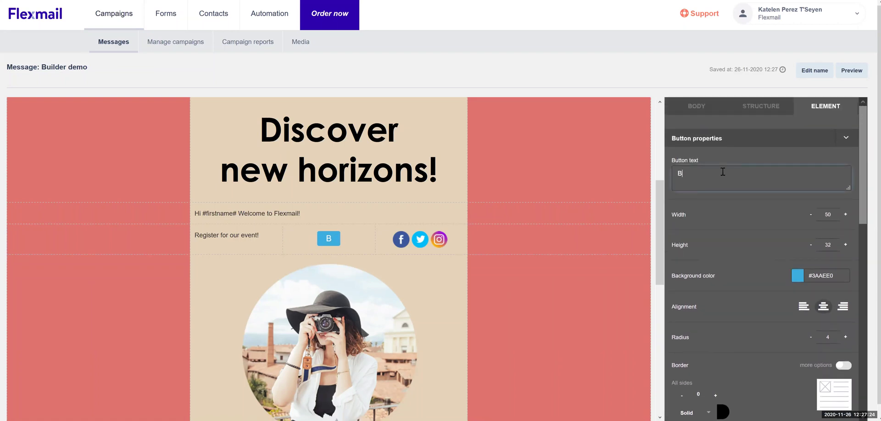
text(Co)
key(BackSpace)
text(lick here!)
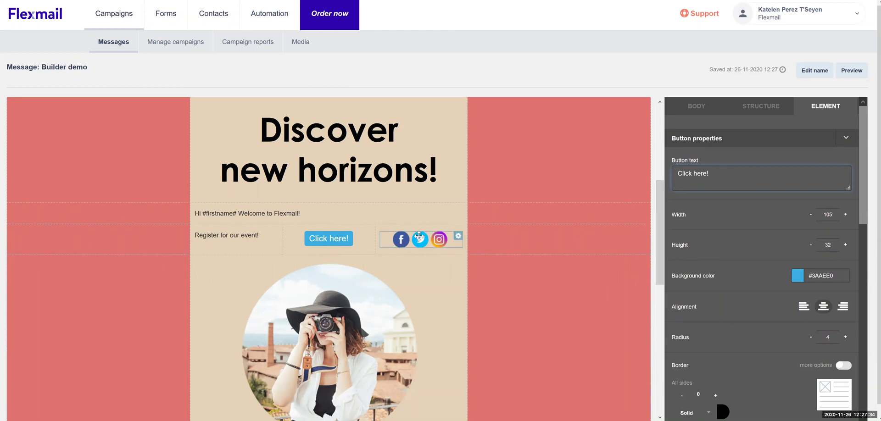
click(419, 237)
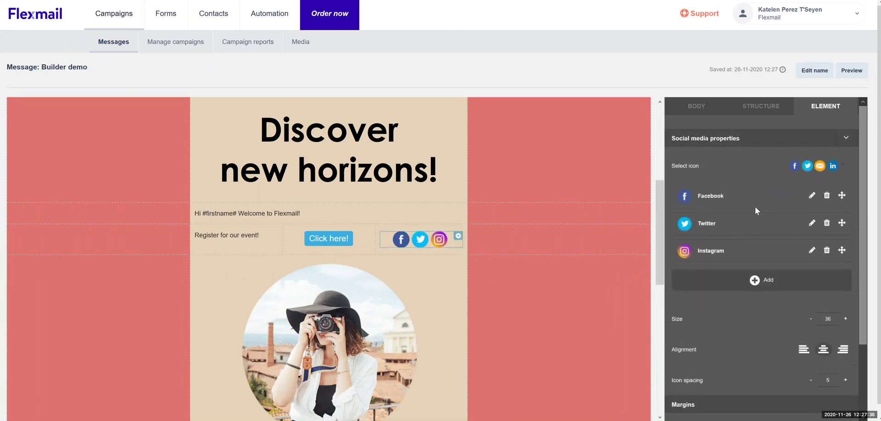
Open the Facebook icon's URL fields, then switch back to the ELEMENT palette unchanged.
click(812, 197)
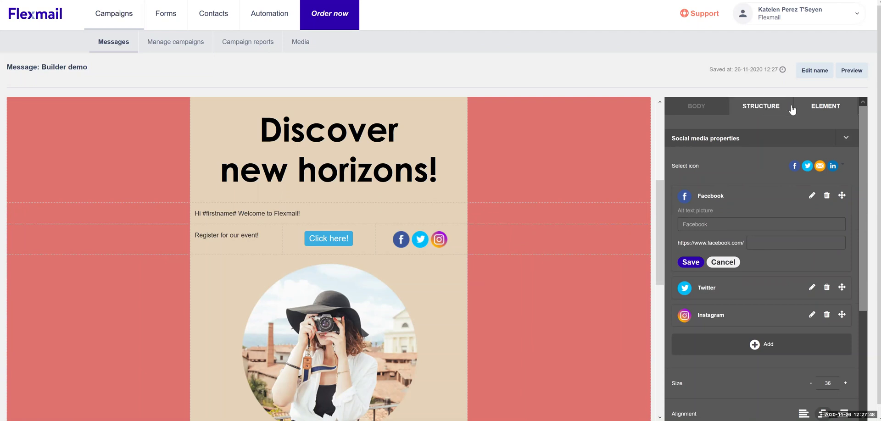
click(812, 109)
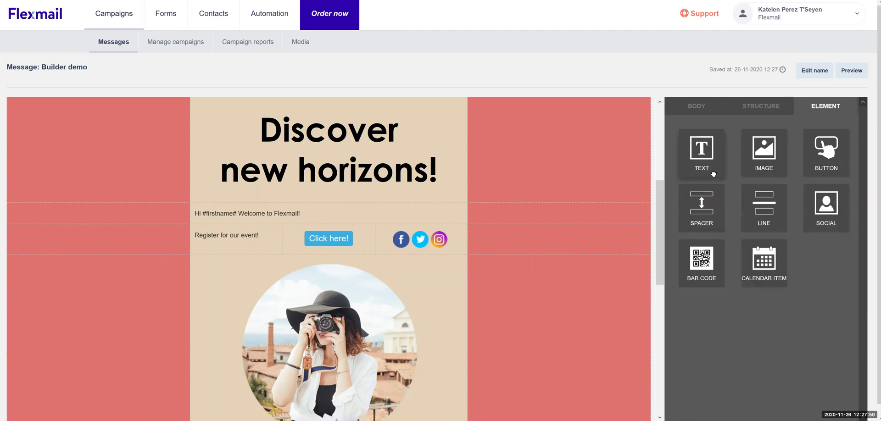
click(765, 108)
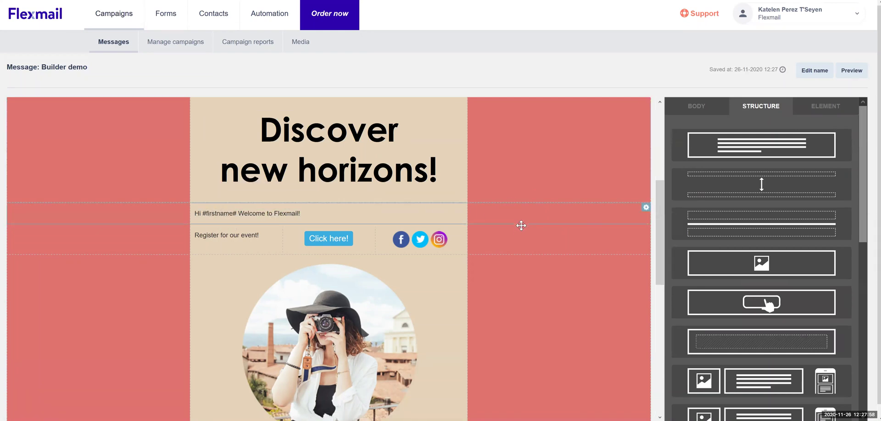
scroll(521, 226, down, 1)
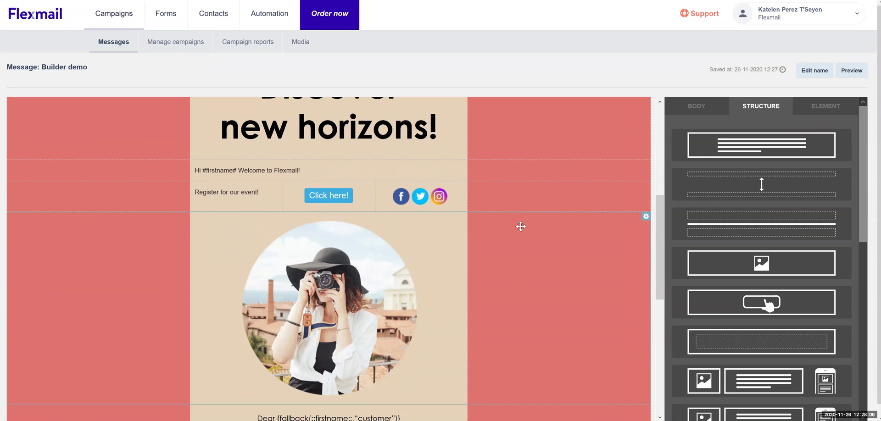
scroll(521, 225, down, 1)
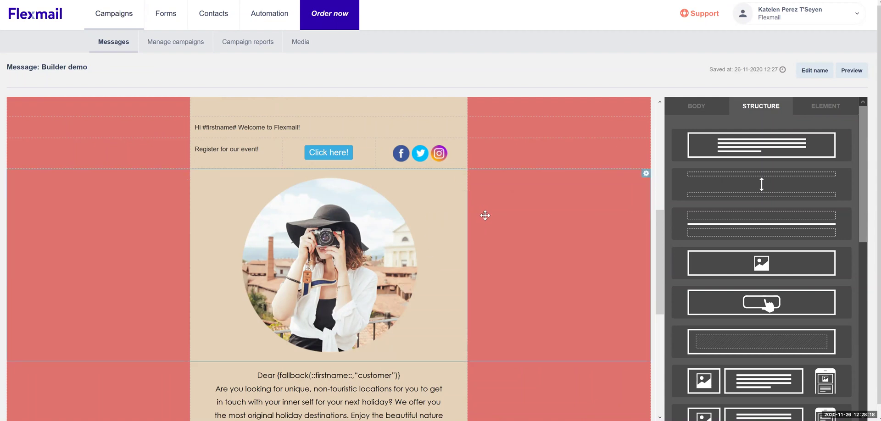
Save a visibility rule on the circular photo row: Preferences, Fashion, Has the preference.
click(646, 173)
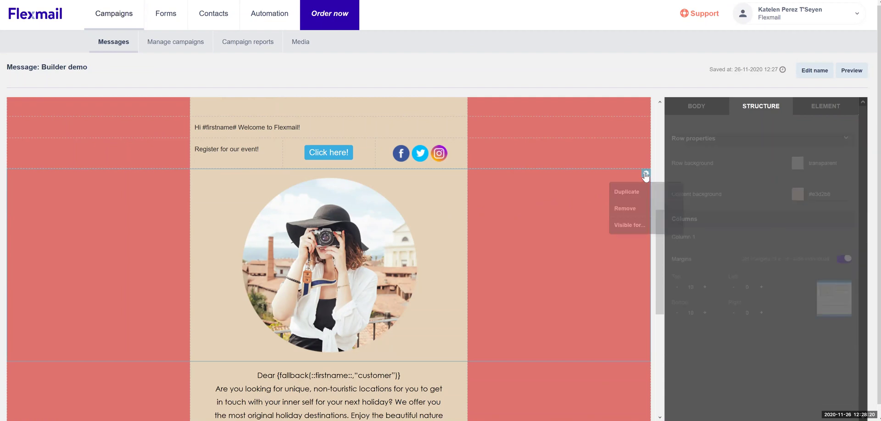
click(629, 225)
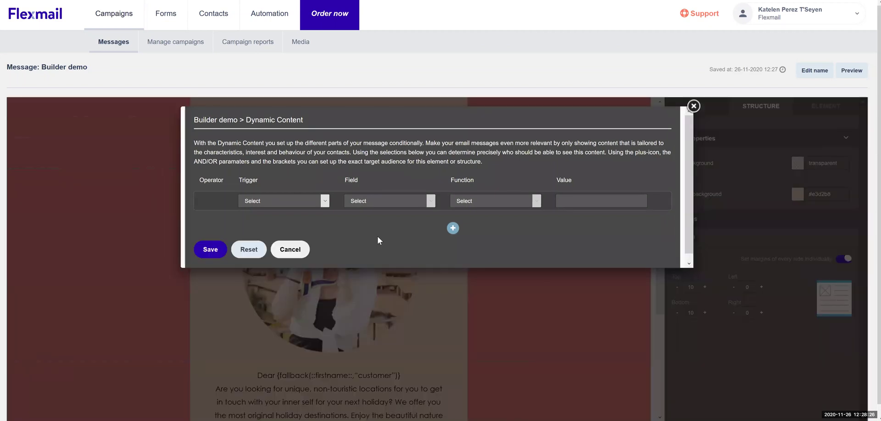
click(326, 202)
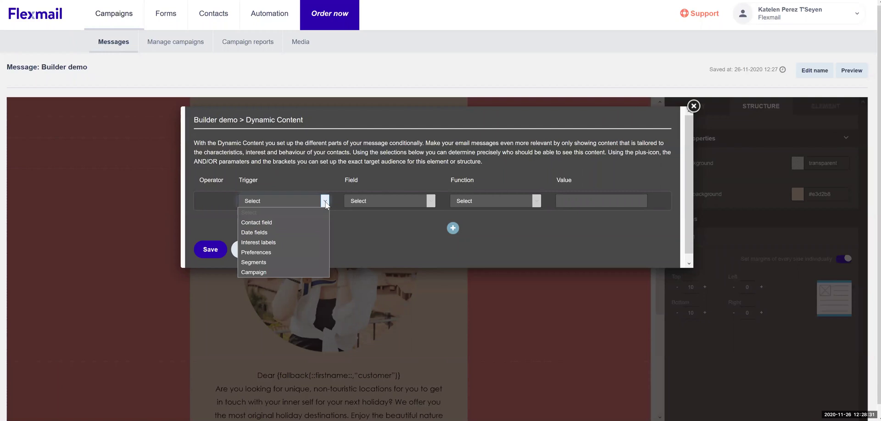
click(319, 252)
click(375, 202)
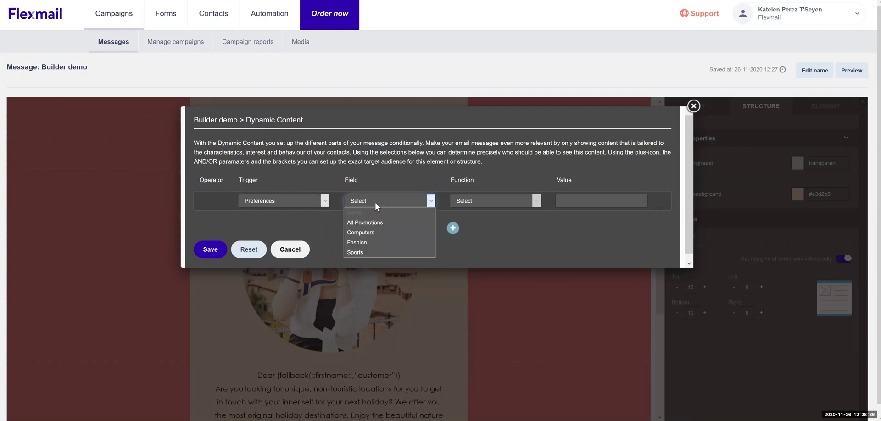
click(368, 241)
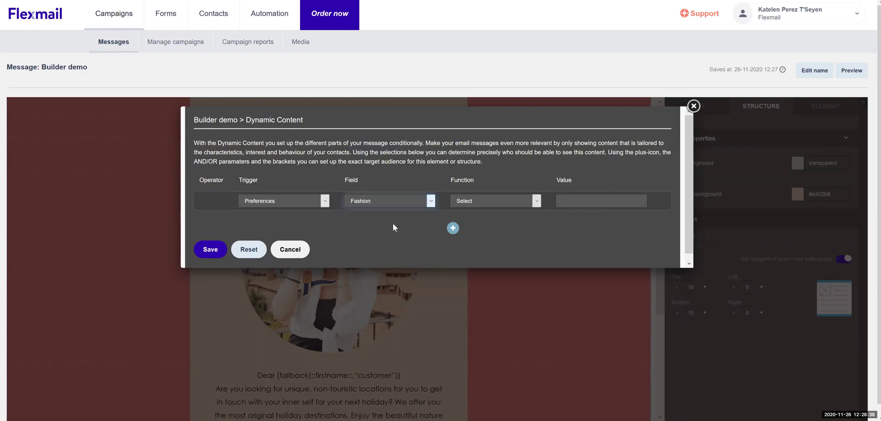
click(472, 202)
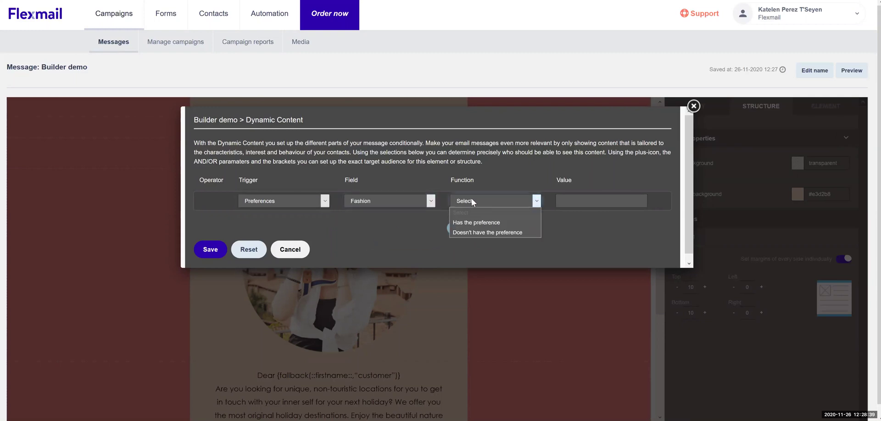
click(478, 223)
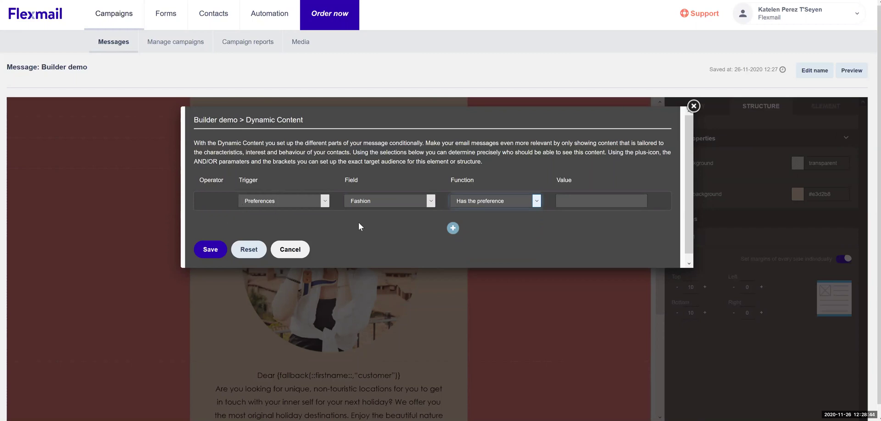
click(209, 250)
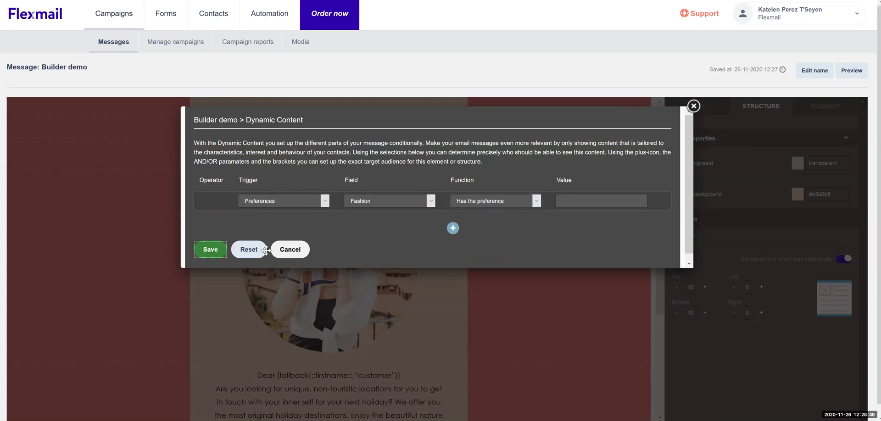
scroll(506, 253, up, 1)
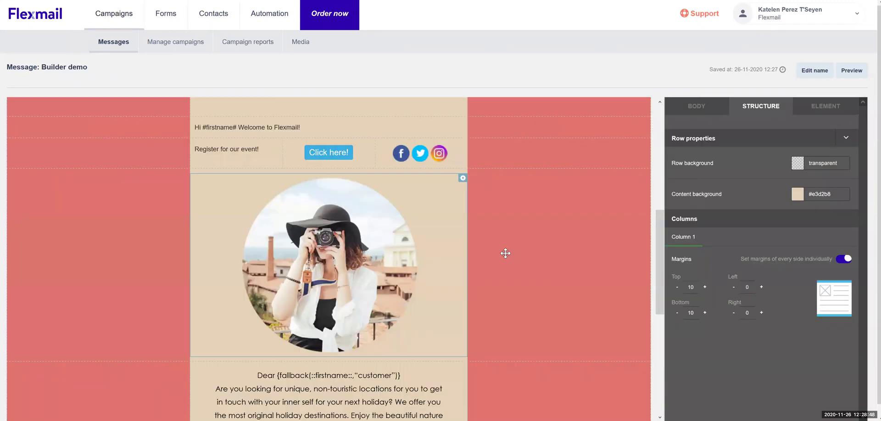
Preview the Builder demo email to reach its dynamic content test panel.
scroll(506, 253, up, 4)
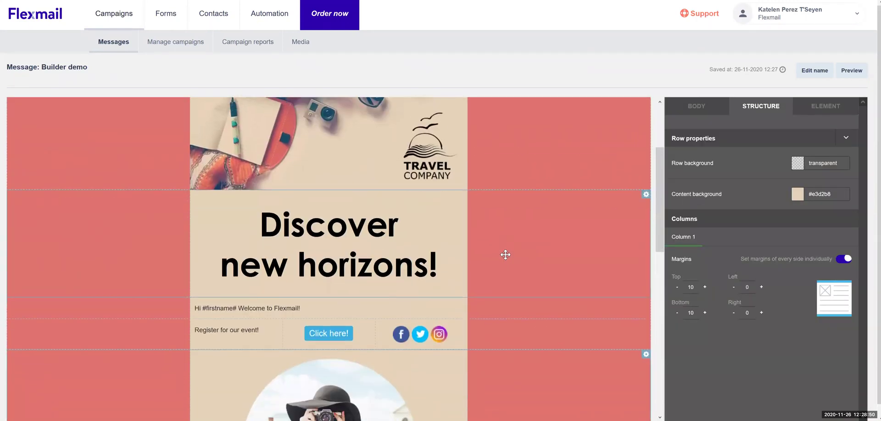
scroll(508, 256, down, 2)
scroll(508, 257, down, 1)
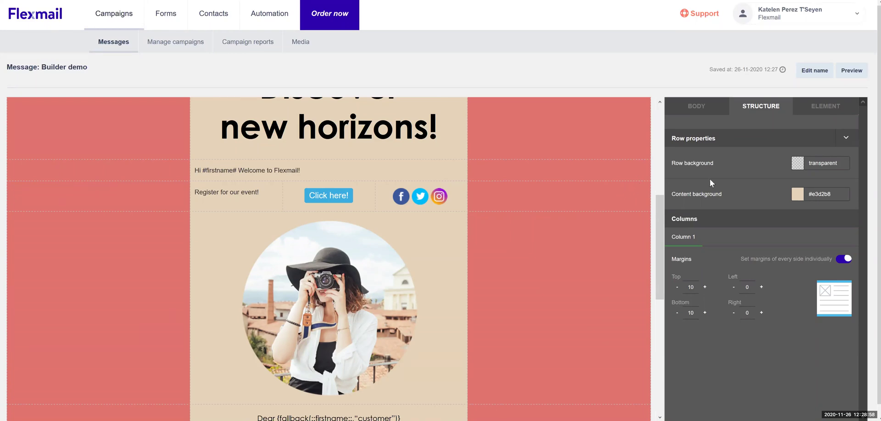
click(857, 71)
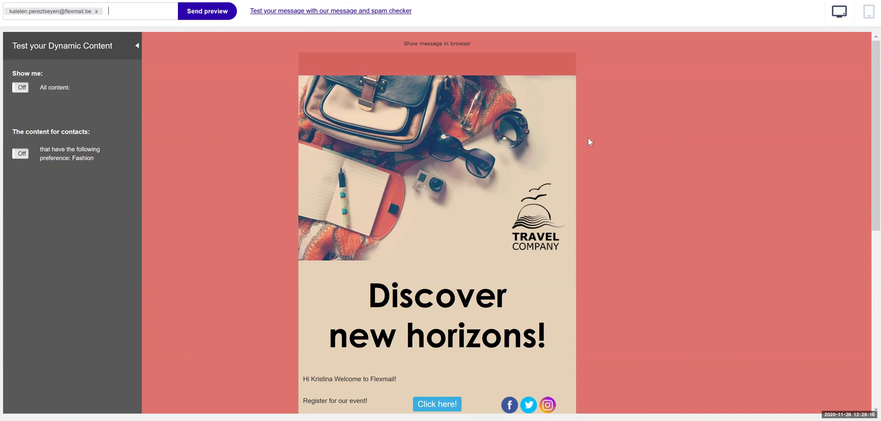
Switch the Fashion preference test On to show the photo row, then close the preview.
scroll(590, 141, down, 1)
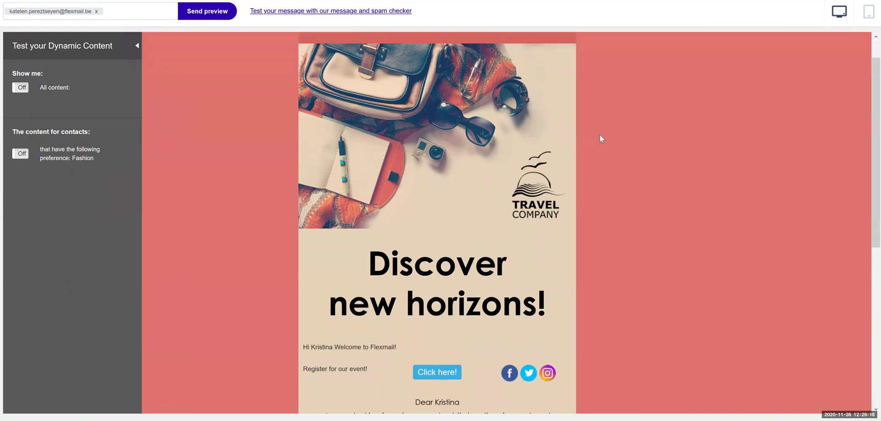
scroll(600, 136, down, 4)
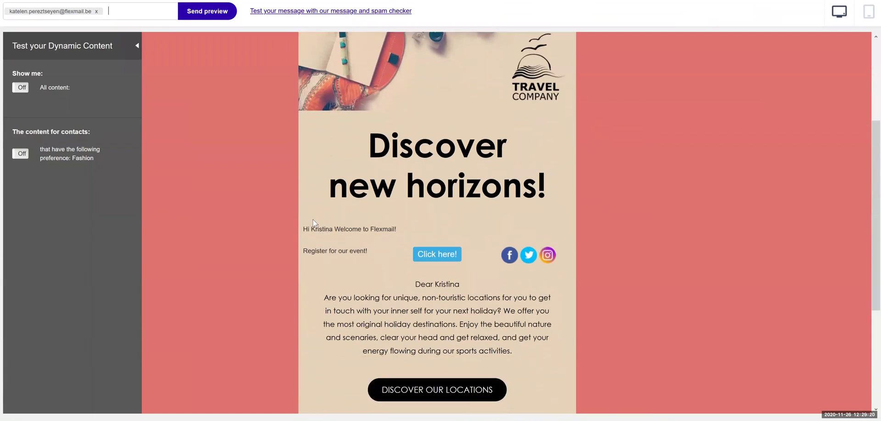
drag(301, 227, 335, 231)
click(22, 154)
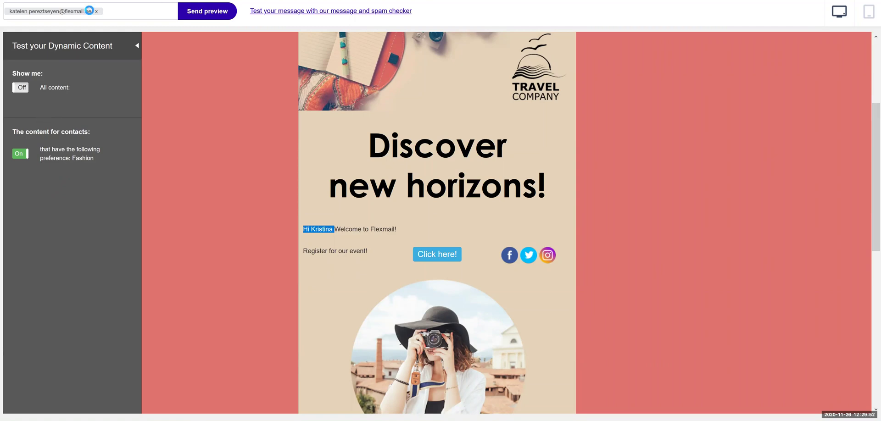
key(ctrl+w)
Go from the message builder to the Flexmail Support help centre.
scroll(413, 179, down, 5)
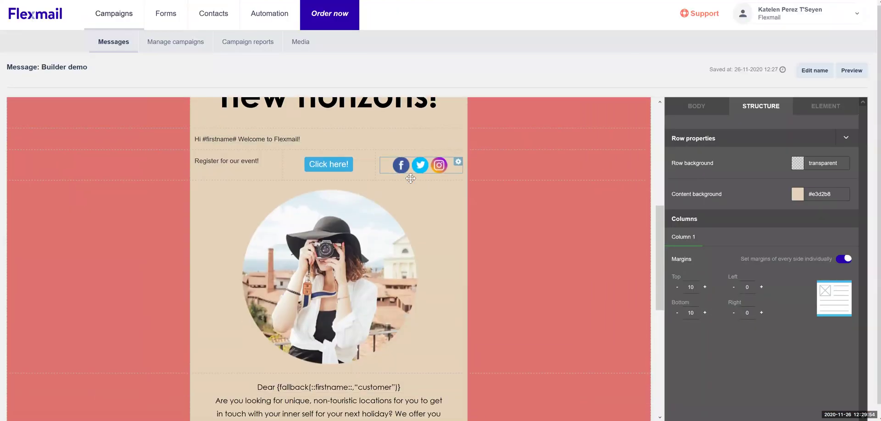
scroll(406, 174, up, 4)
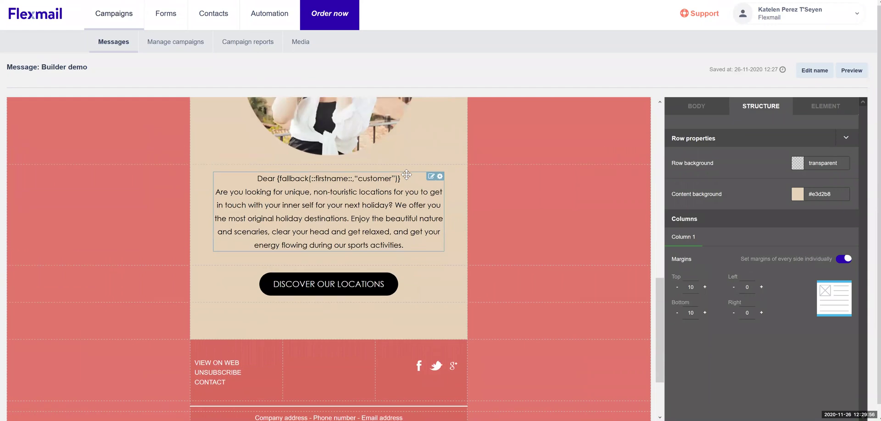
scroll(406, 175, up, 6)
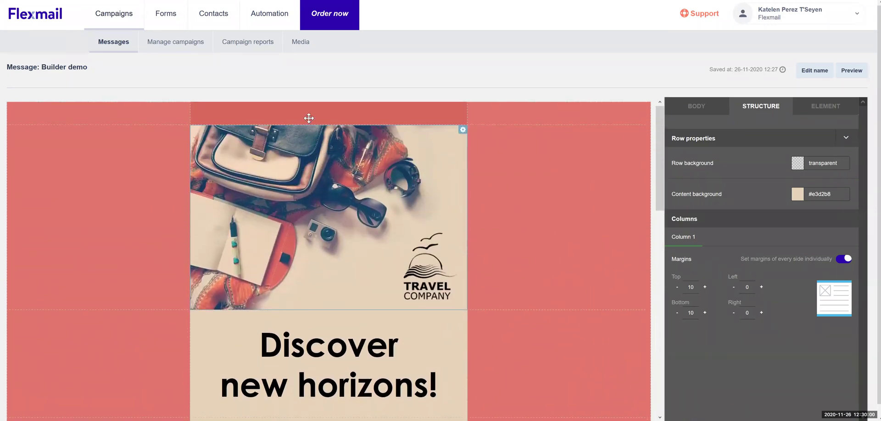
click(703, 16)
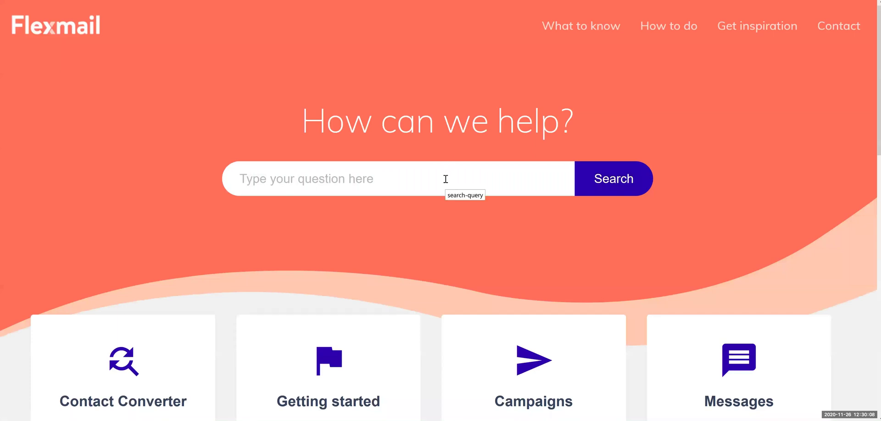
Search 'build' and read the 'Create a message: Smart Builder' article down to step 4.
text(build)
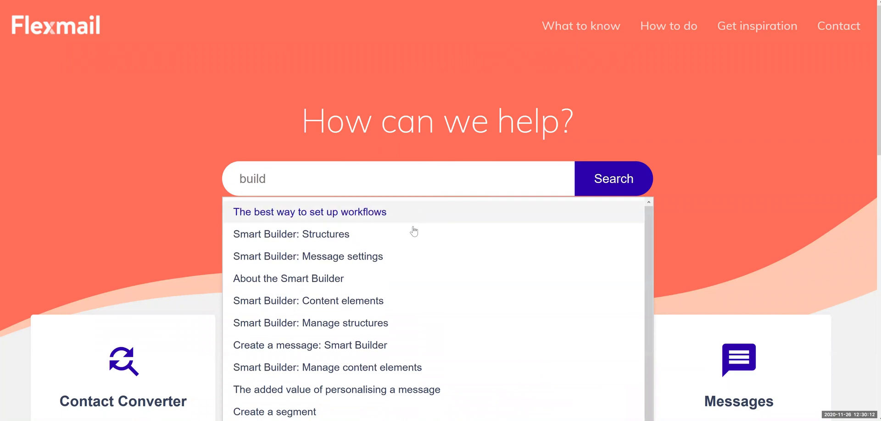
click(331, 343)
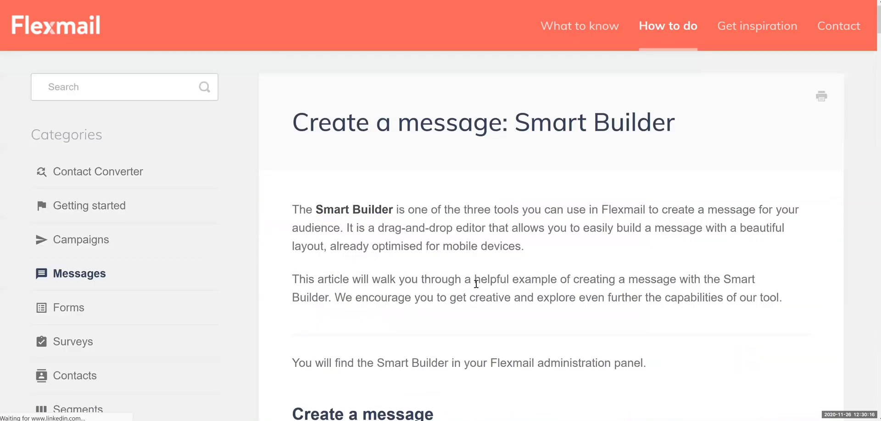
scroll(500, 273, down, 2)
scroll(501, 274, down, 6)
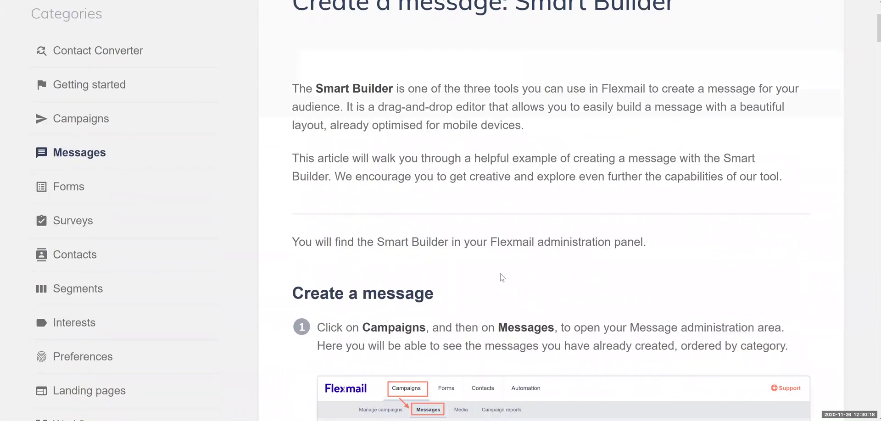
scroll(501, 274, down, 8)
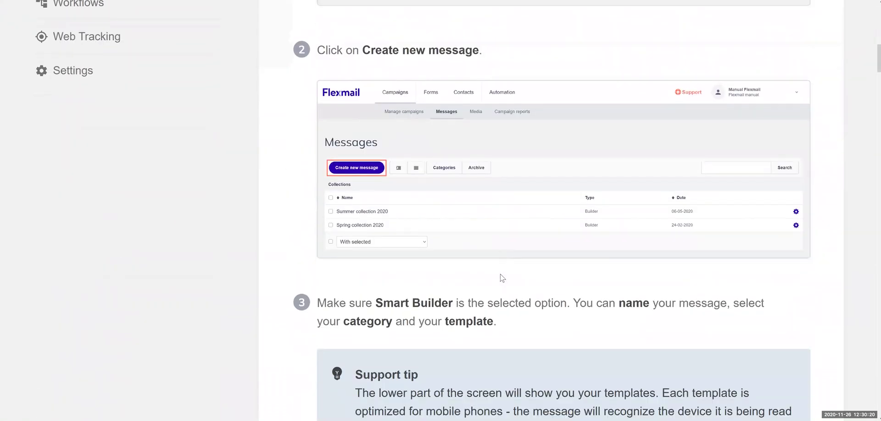
scroll(500, 277, down, 7)
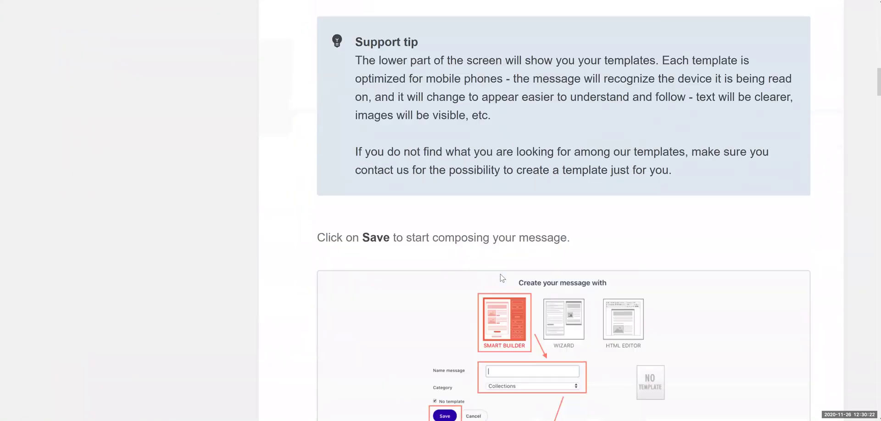
scroll(501, 274, down, 7)
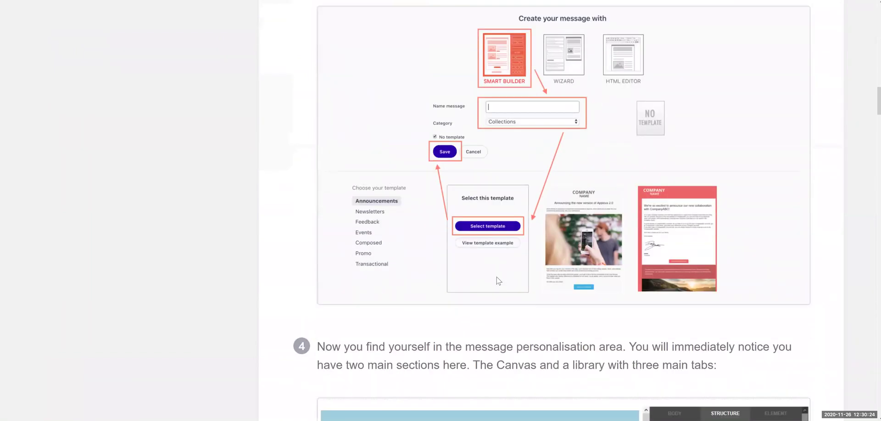